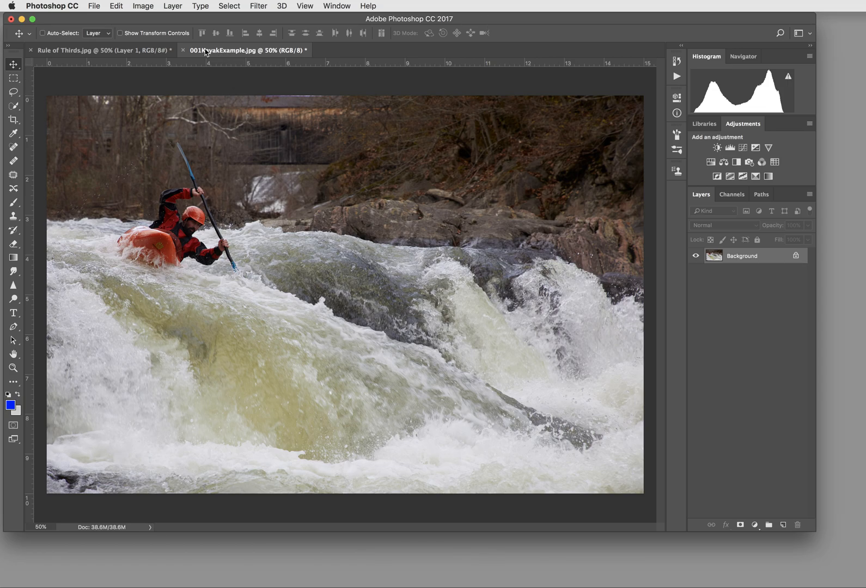
# Duplicate the blue grid layer from Rule of Thirds.jpg into 001KayakExample.jpg, and return to the kayak document
pyautogui.click(138, 52)
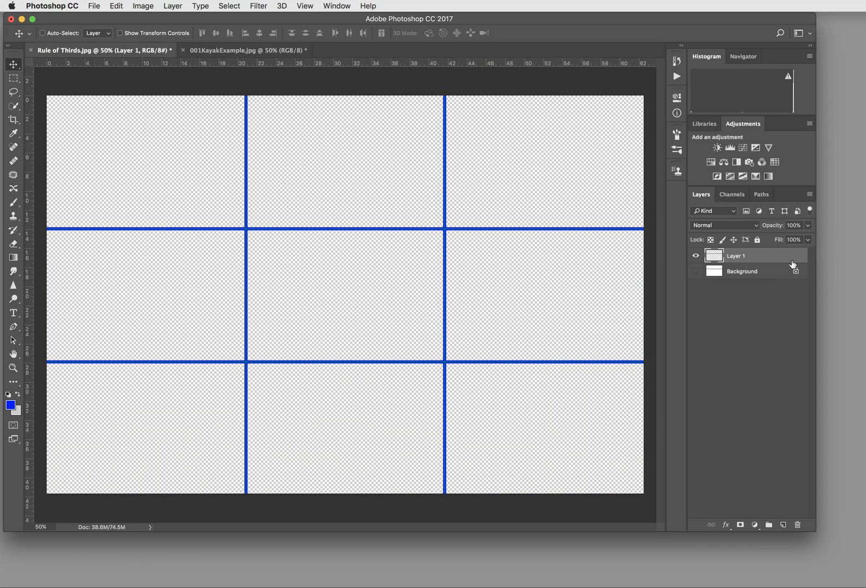
pyautogui.click(809, 195)
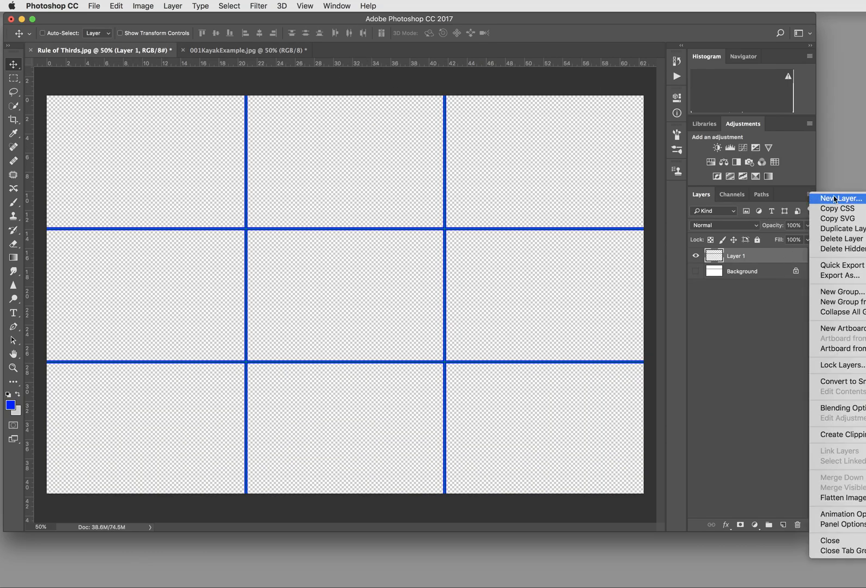
pyautogui.click(838, 229)
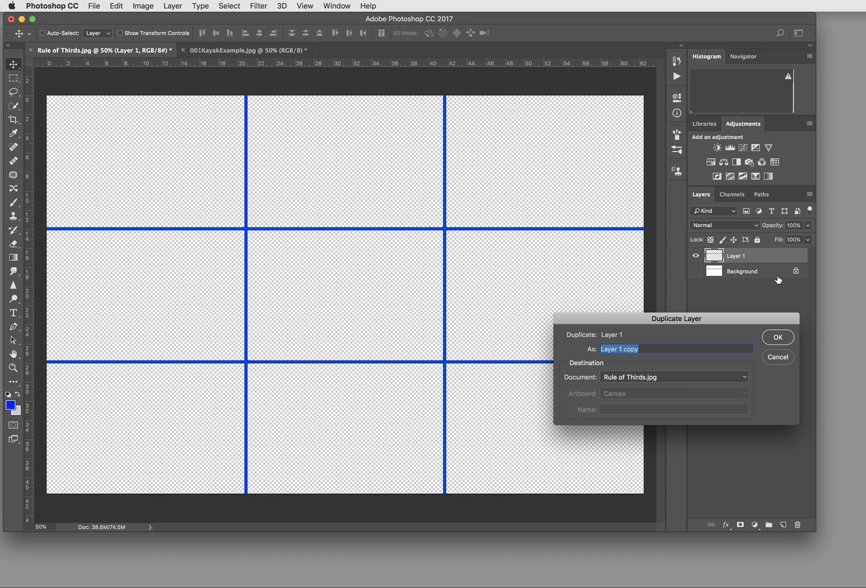
pyautogui.click(743, 382)
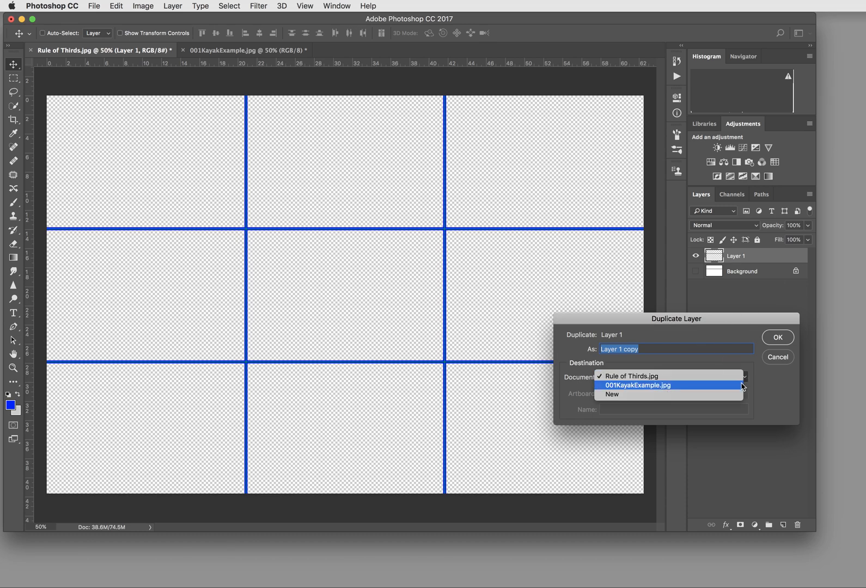
pyautogui.click(745, 383)
pyautogui.click(777, 341)
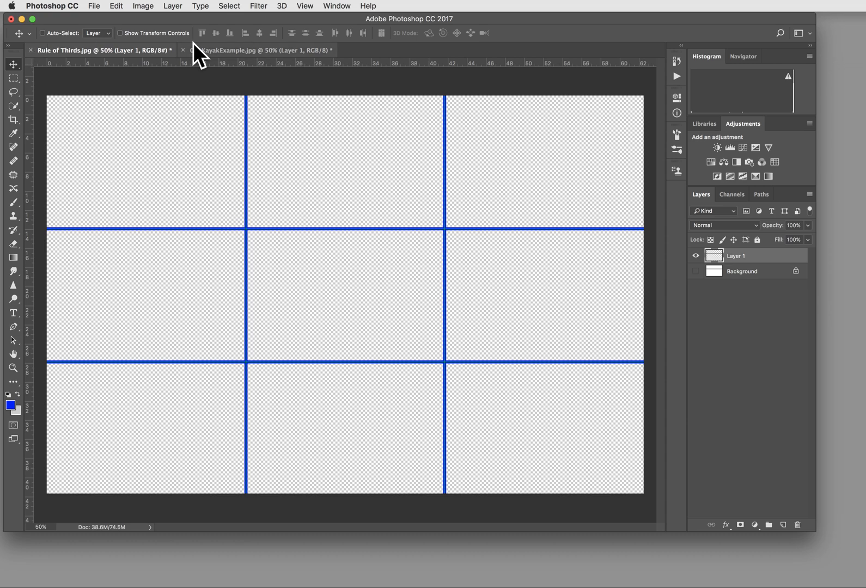
pyautogui.click(207, 51)
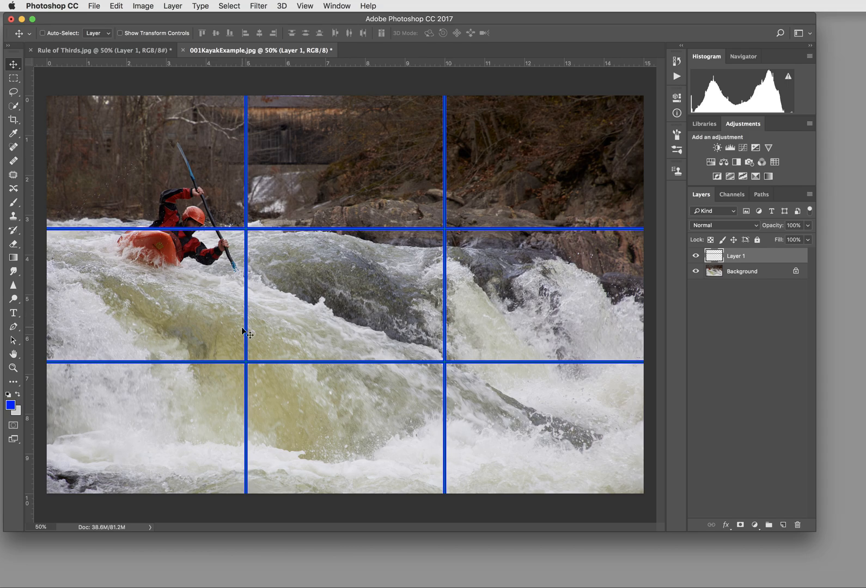
# Hide the rule-of-thirds grid layer over the kayak photo, and delete it
pyautogui.click(695, 256)
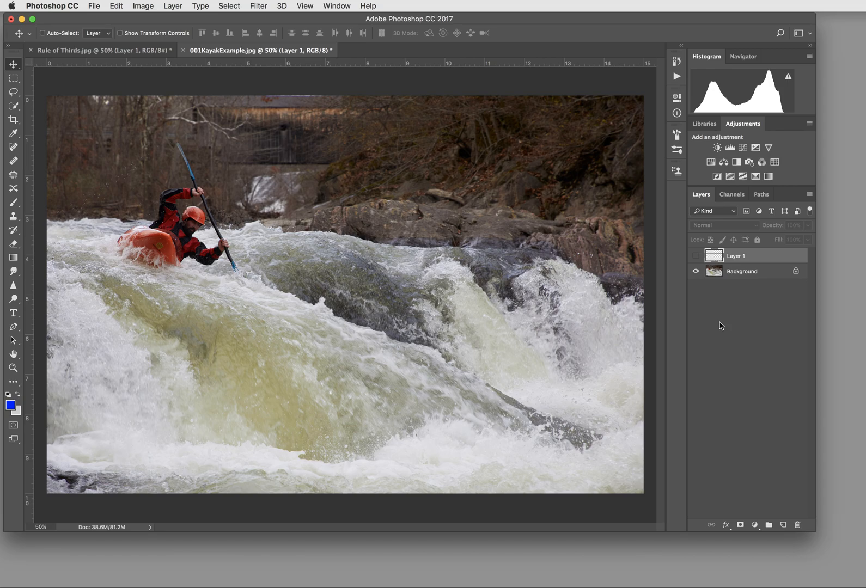
pyautogui.moveTo(765, 260); pyautogui.dragTo(801, 524)
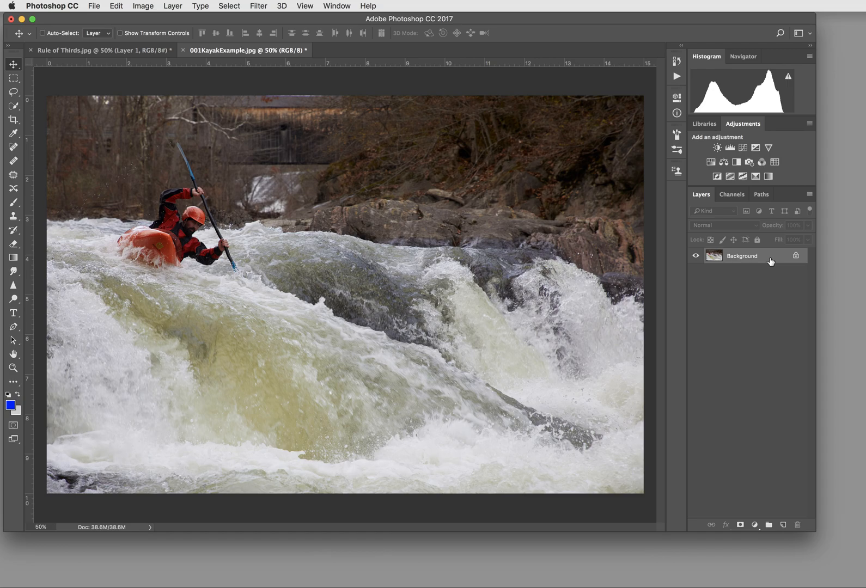
# Duplicate the kayak photo's Background layer, and delete the duplicate
pyautogui.moveTo(770, 261)
pyautogui.mouseDown()
pyautogui.moveTo(768, 305)
pyautogui.moveTo(770, 258)
pyautogui.mouseUp()
pyautogui.moveTo(770, 259); pyautogui.dragTo(784, 524)
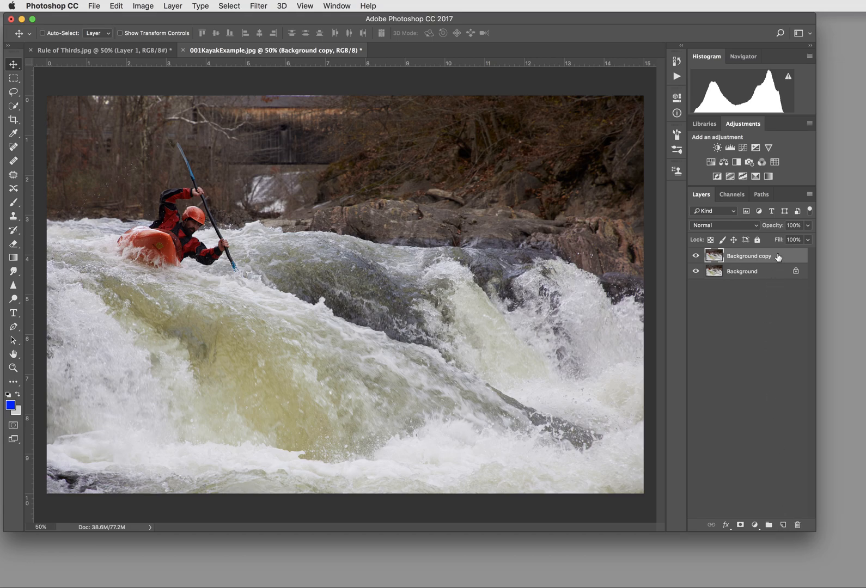
pyautogui.moveTo(779, 258); pyautogui.dragTo(798, 525)
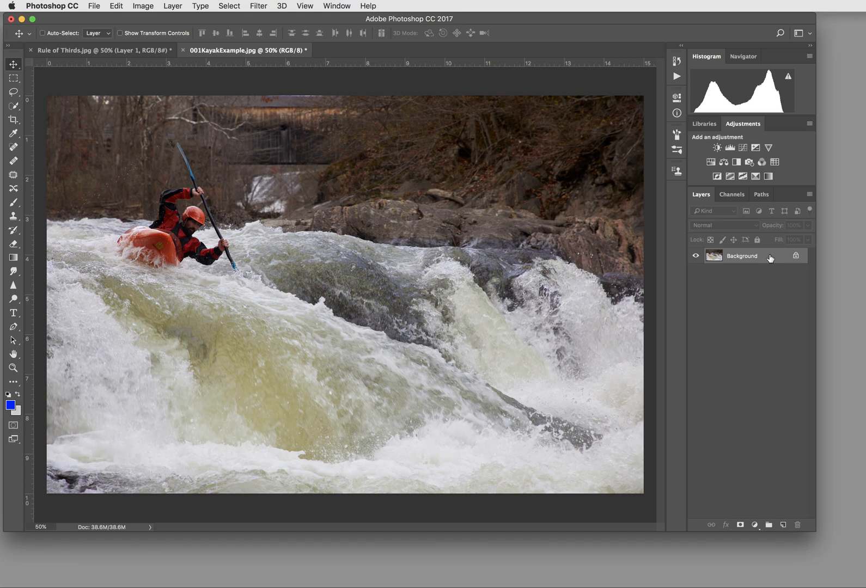
# Duplicate the Background layer of the kayak photo and name the duplicate "Background Copy"
pyautogui.press('super+j')
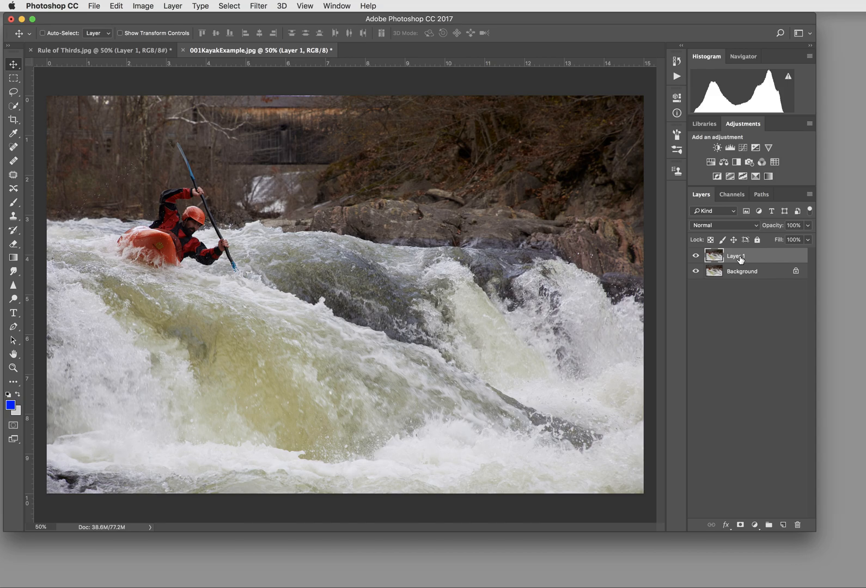
pyautogui.doubleClick(740, 257)
pyautogui.write('Background Coopy')
pyautogui.press('BackSpace')
pyautogui.press('BackSpace')
pyautogui.press('BackSpace')
pyautogui.write('py')
pyautogui.click(768, 340)
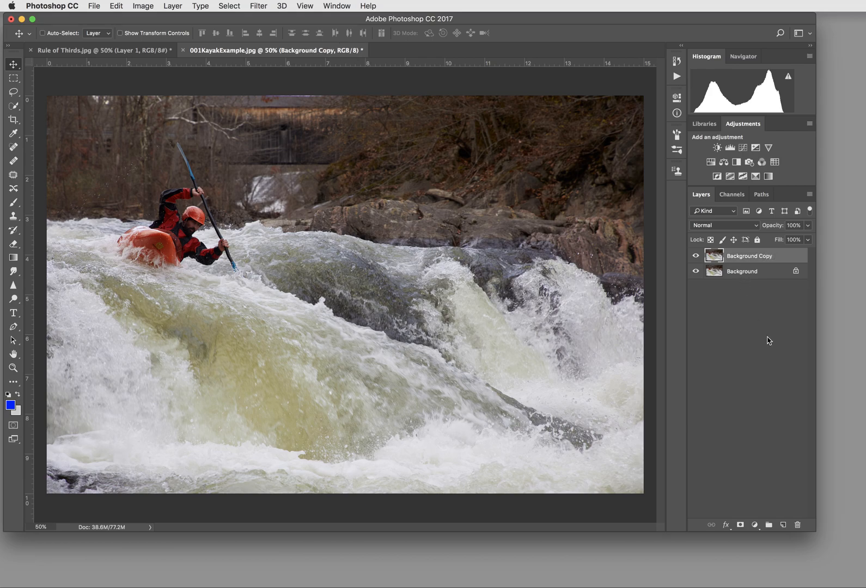
pyautogui.click(695, 271)
pyautogui.click(775, 303)
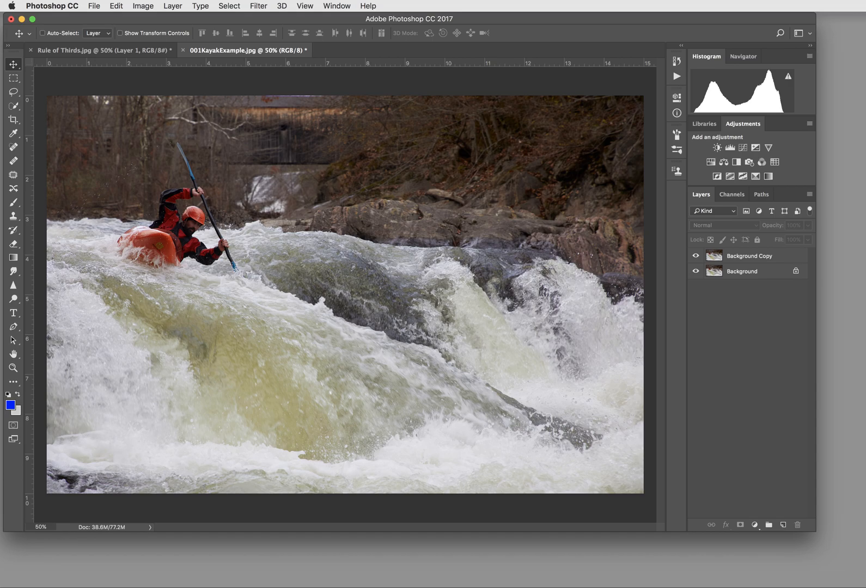
pyautogui.press('super+Tab')
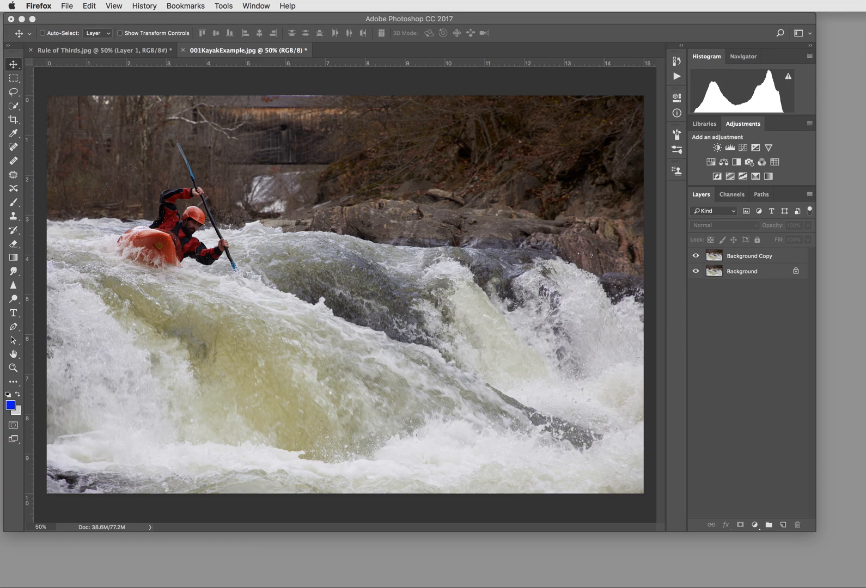
# Convert the Background Copy layer to a smart object
pyautogui.click(781, 259)
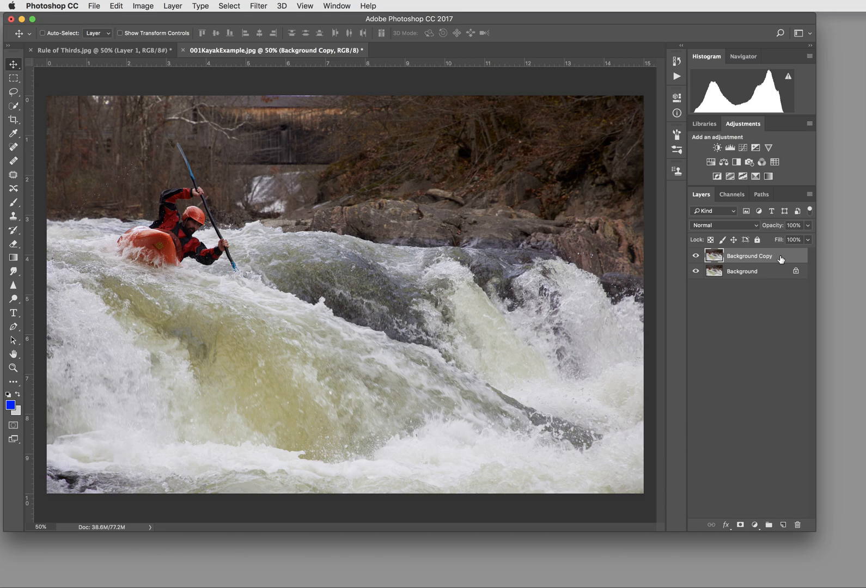
pyautogui.rightClick(780, 259)
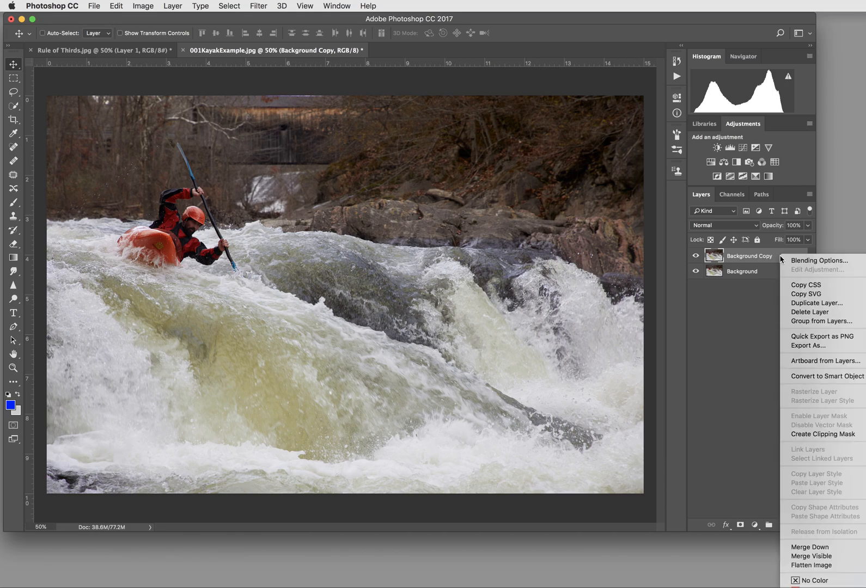
pyautogui.click(756, 308)
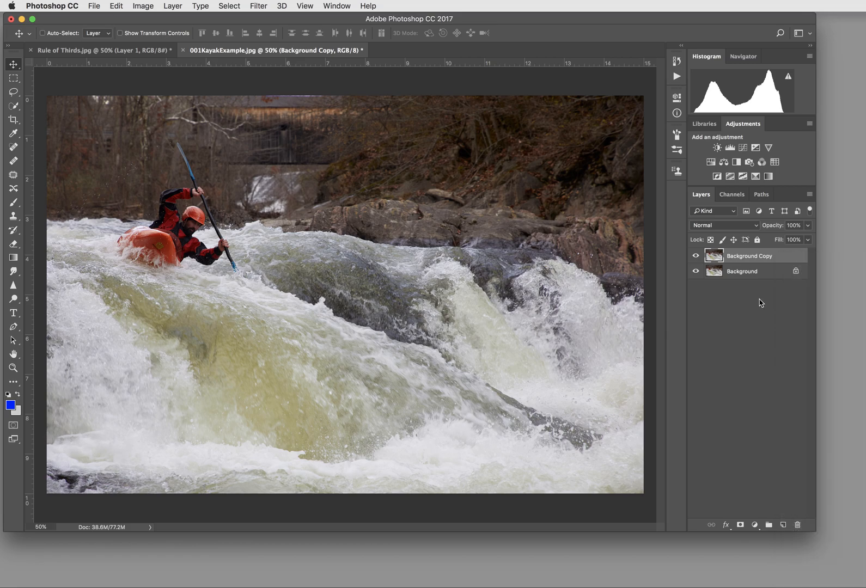
pyautogui.rightClick(781, 260)
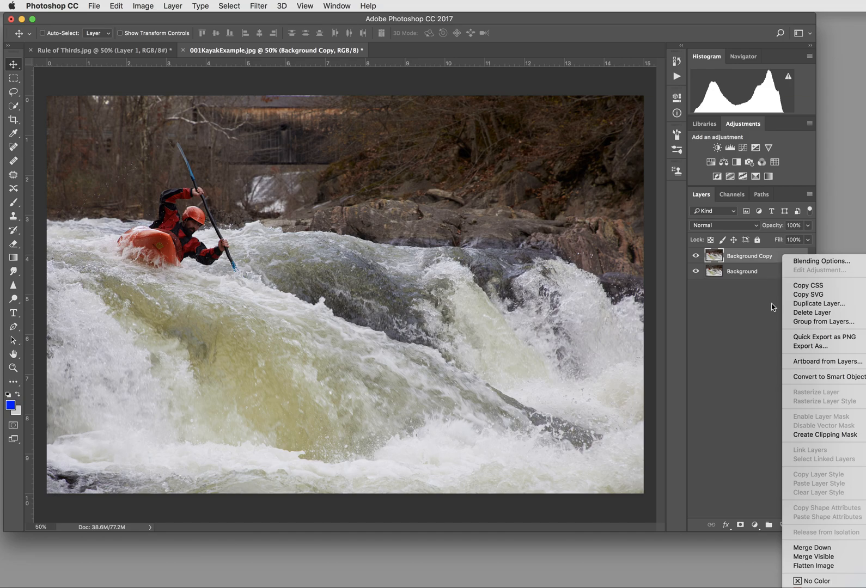
pyautogui.press('Escape')
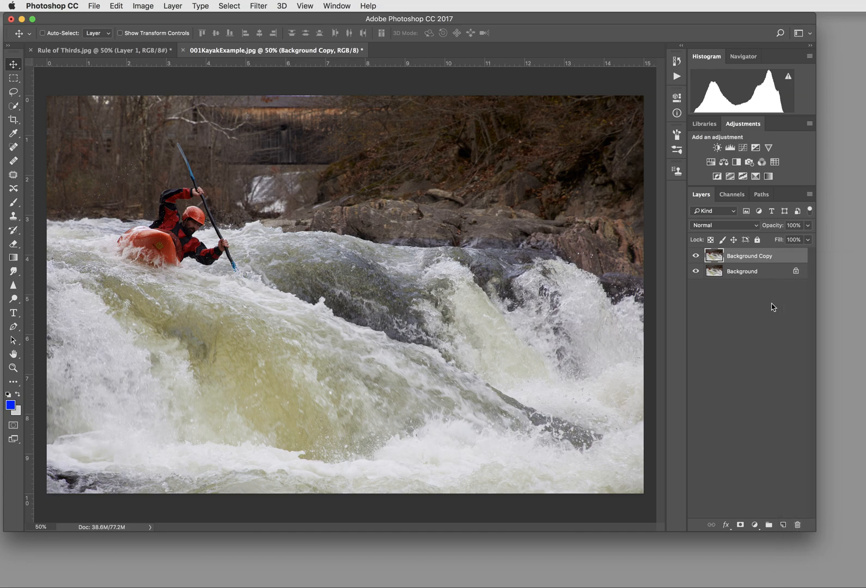
pyautogui.rightClick(776, 258)
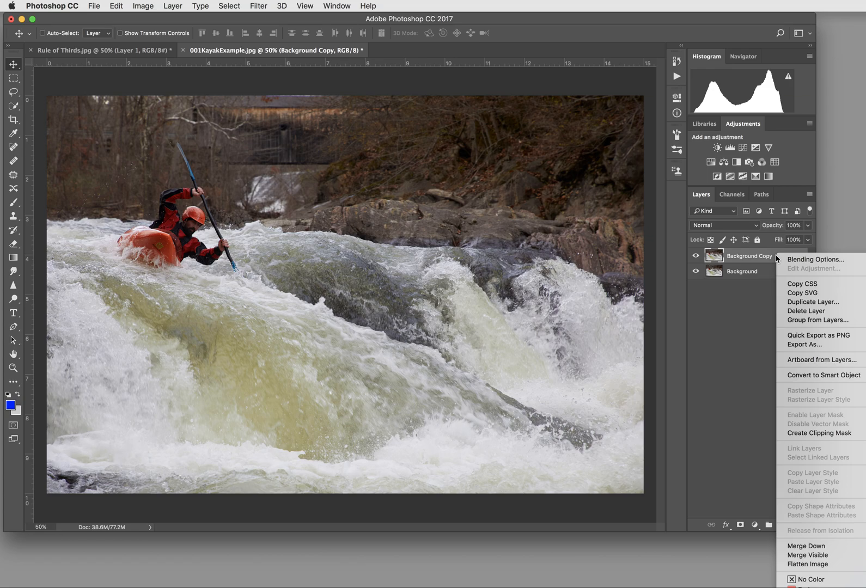
pyautogui.click(804, 377)
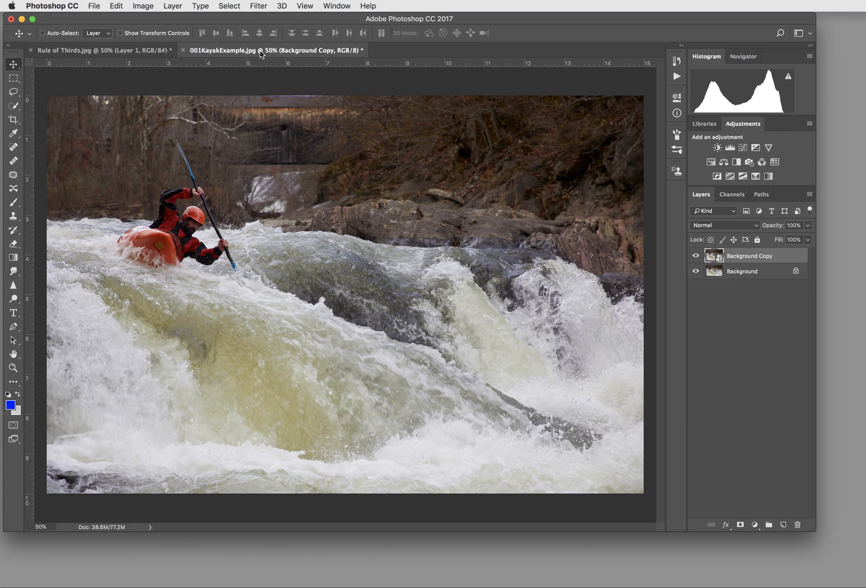
# Open the Camera Raw Filter for the Background Copy smart object and reposition its window for a fuller view
pyautogui.click(259, 7)
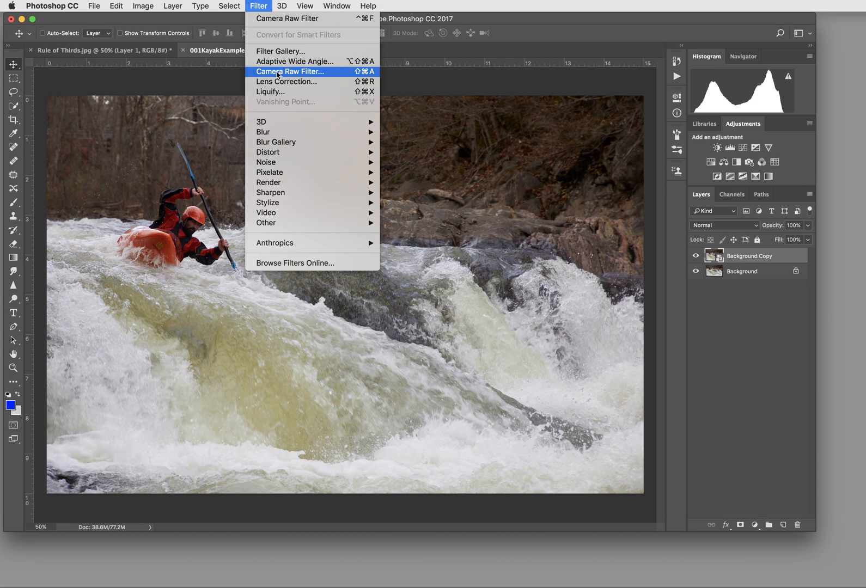
pyautogui.click(277, 72)
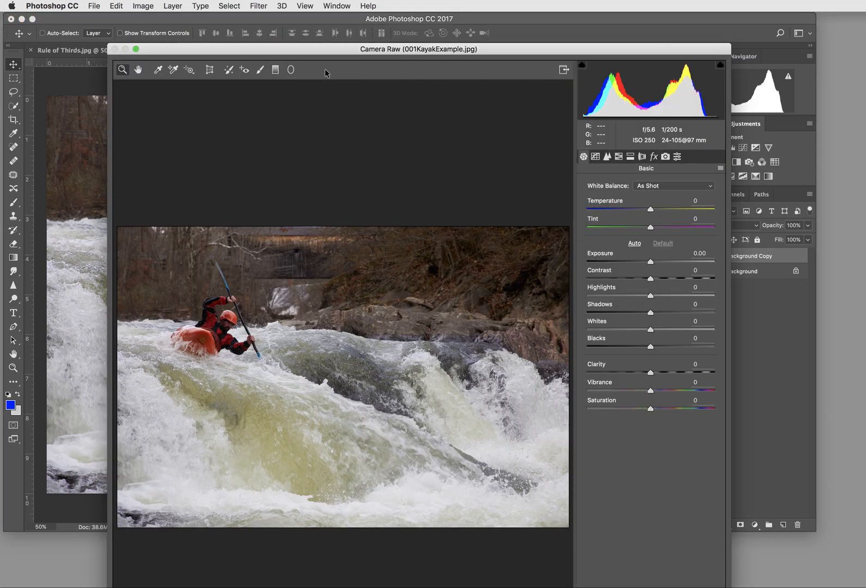
pyautogui.moveTo(494, 53); pyautogui.dragTo(471, 15)
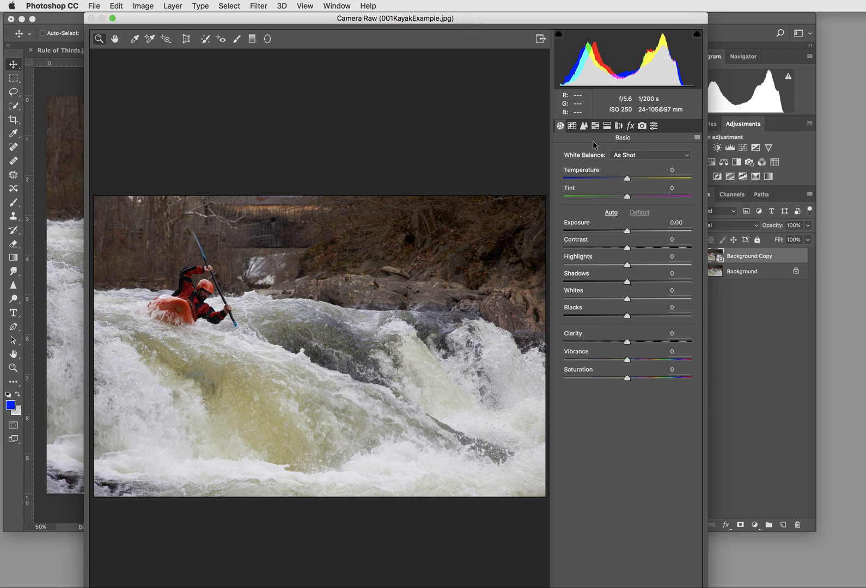
# Try Exposure -1.25, Contrast +39, Highlights -63, Shadows +40, Whites -61, Blacks +44, then automatic tones, restoring the defaults after each
pyautogui.moveTo(628, 232); pyautogui.dragTo(654, 317)
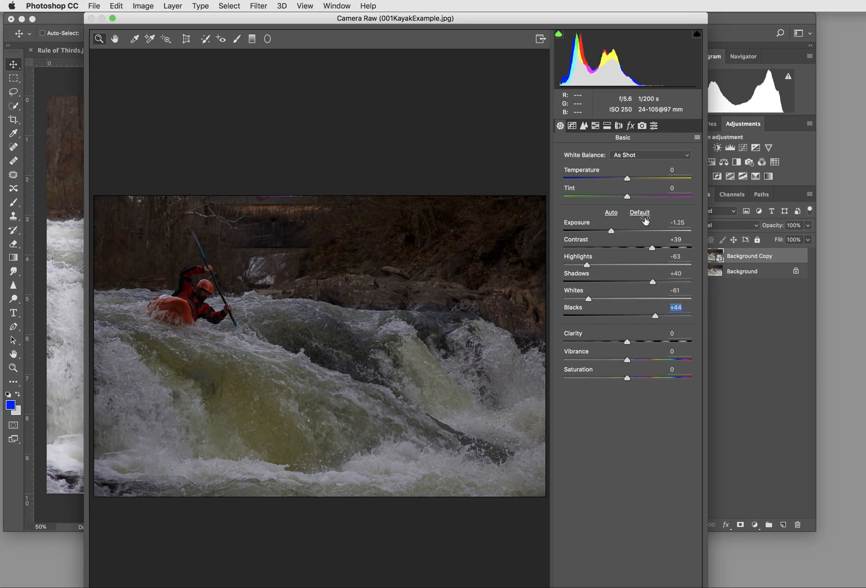
pyautogui.click(639, 213)
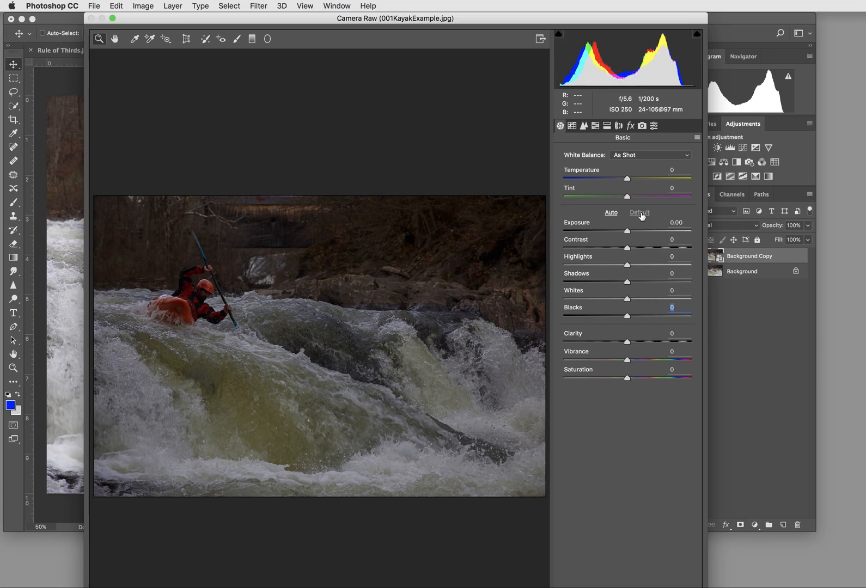
pyautogui.click(610, 212)
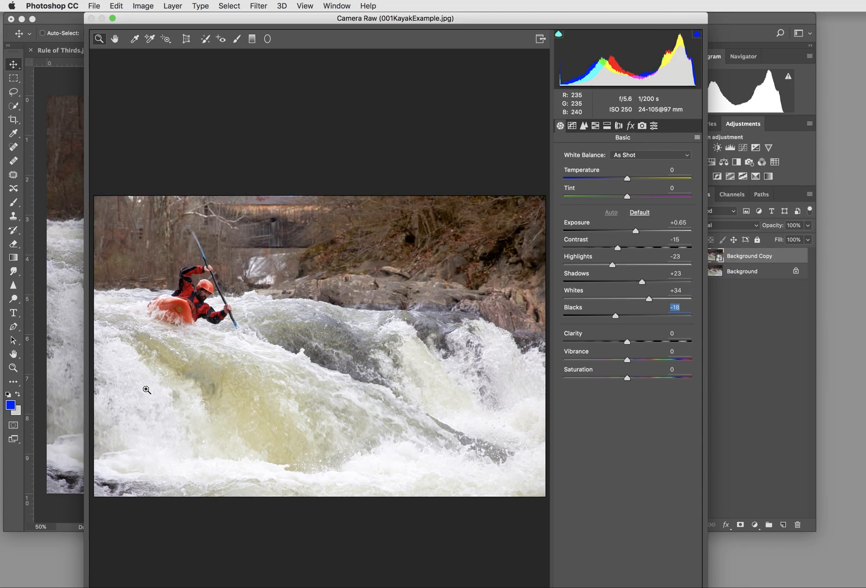
pyautogui.click(640, 213)
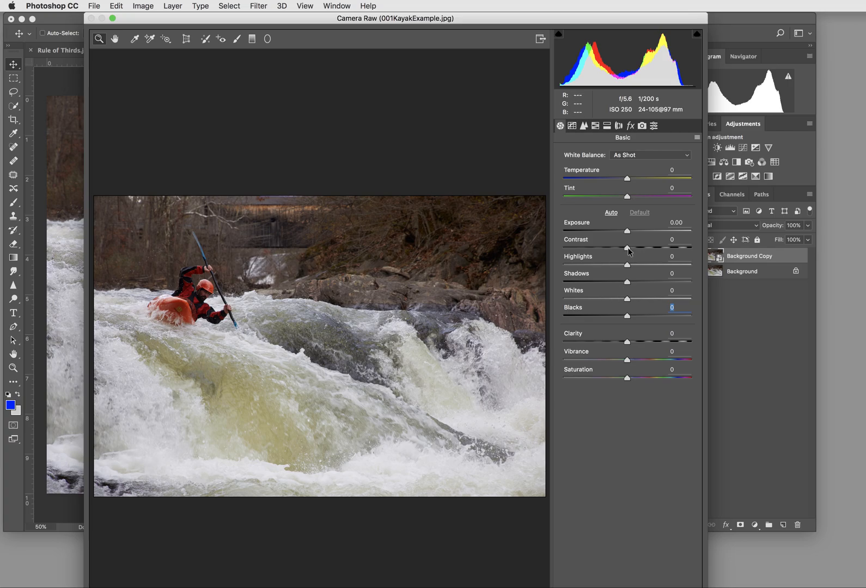
# Try Highlights +59 with Exposure +1.00, then Shadows +40 alone, restoring the default tones after each trial
pyautogui.moveTo(626, 265); pyautogui.dragTo(664, 261)
pyautogui.moveTo(627, 232); pyautogui.dragTo(642, 234)
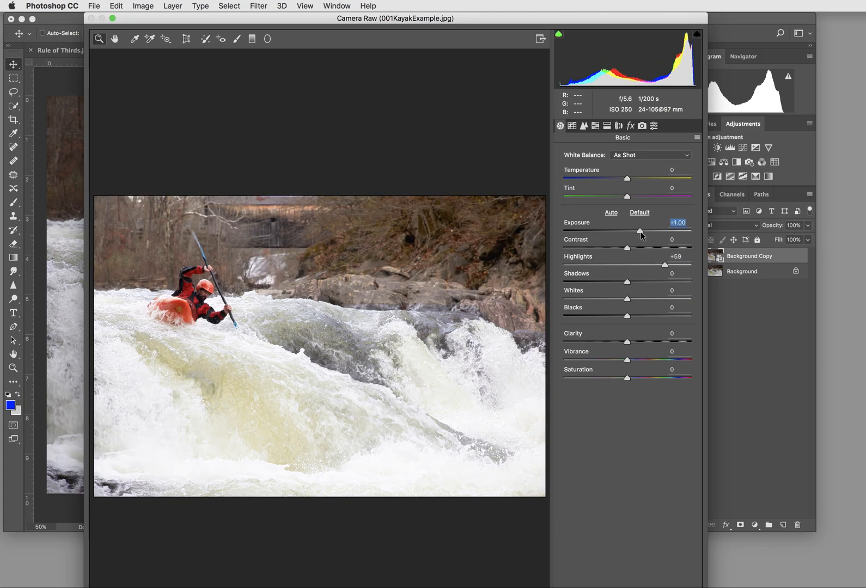
pyautogui.click(640, 212)
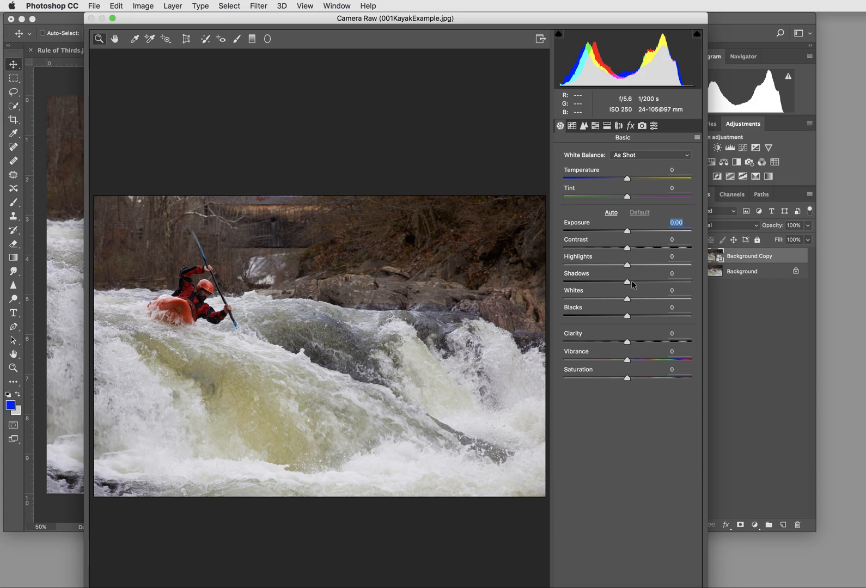
pyautogui.moveTo(627, 284); pyautogui.dragTo(652, 284)
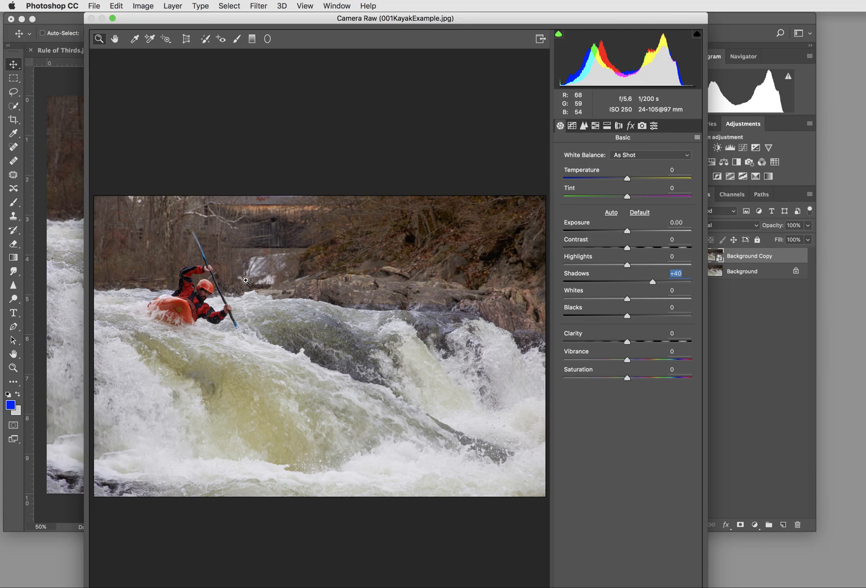
pyautogui.click(640, 212)
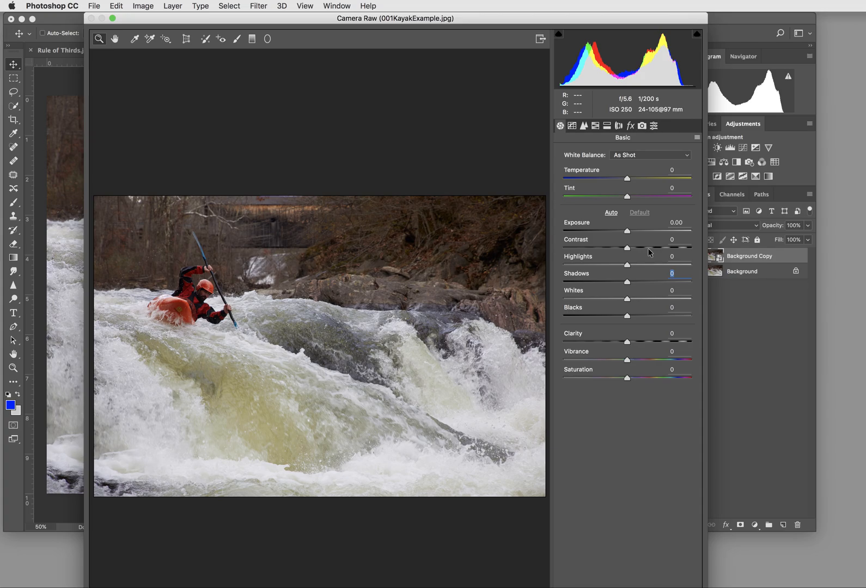
# Try Highlights +1, Shadows +28 and Whites +60 while previewing highlight clipping, and restore the default tones
pyautogui.moveTo(627, 266); pyautogui.dragTo(644, 281)
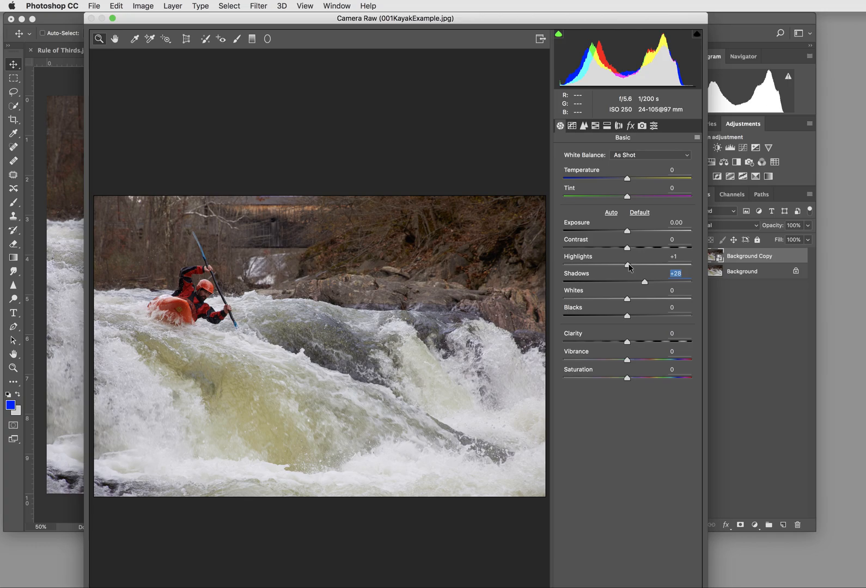
pyautogui.keyDown('alt'); pyautogui.click(627, 299); pyautogui.keyUp('alt')
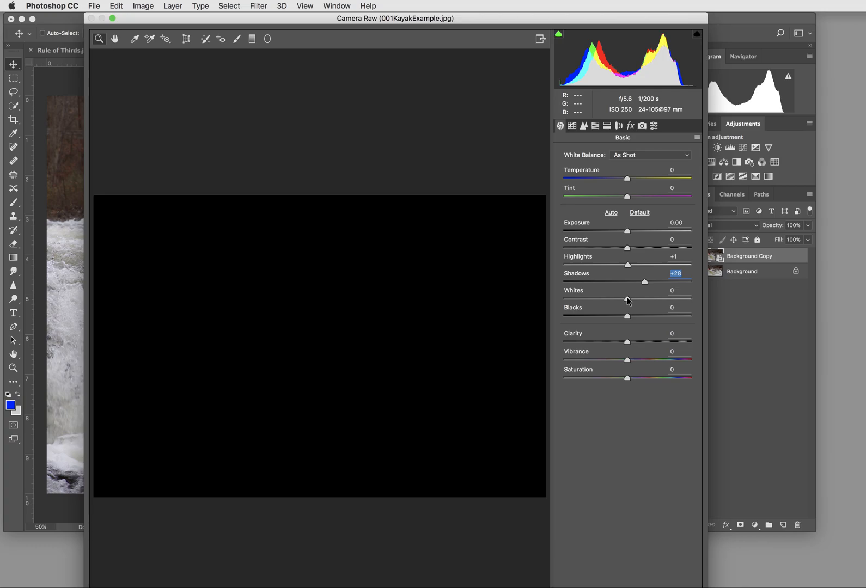
pyautogui.moveTo(627, 299); pyautogui.dragTo(665, 300)
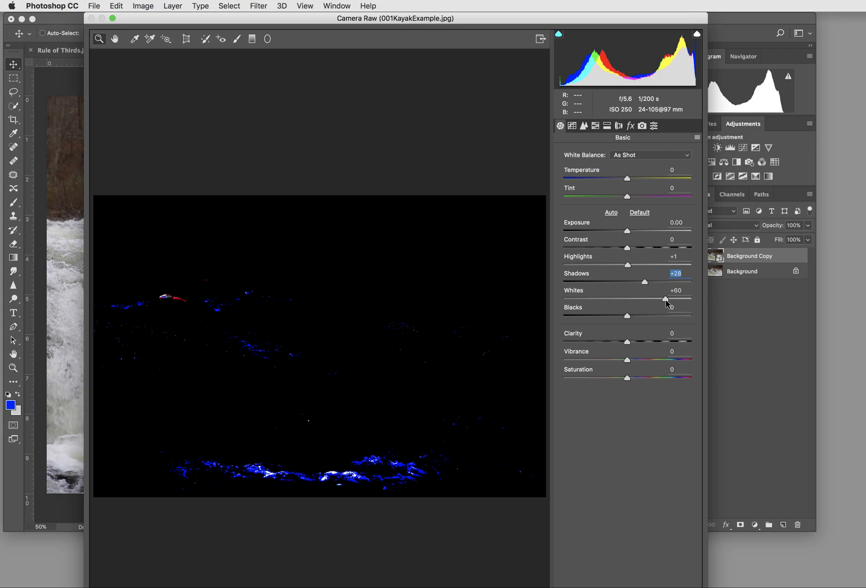
pyautogui.moveTo(664, 299); pyautogui.dragTo(664, 299)
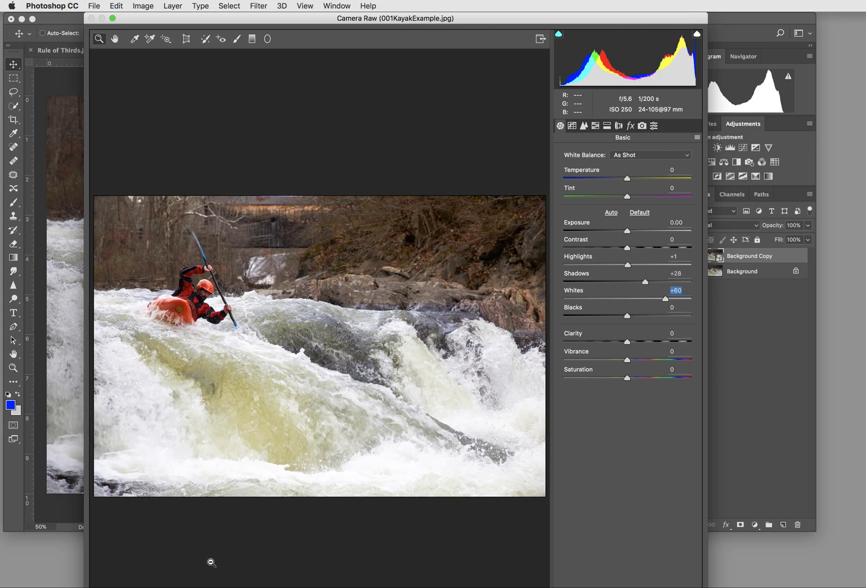
pyautogui.click(638, 215)
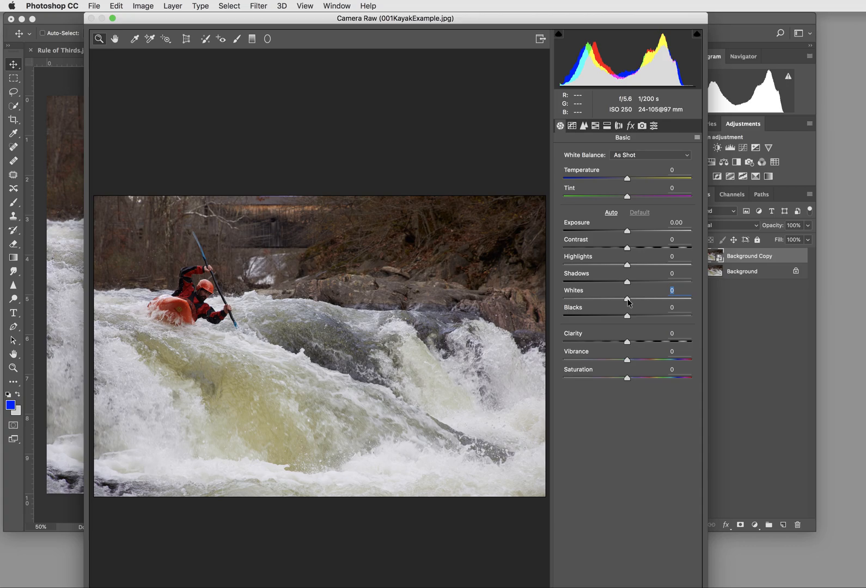
# Try Whites +53 and a second, smaller Whites increase, restoring the default tones after each trial
pyautogui.moveTo(627, 302); pyautogui.dragTo(661, 302)
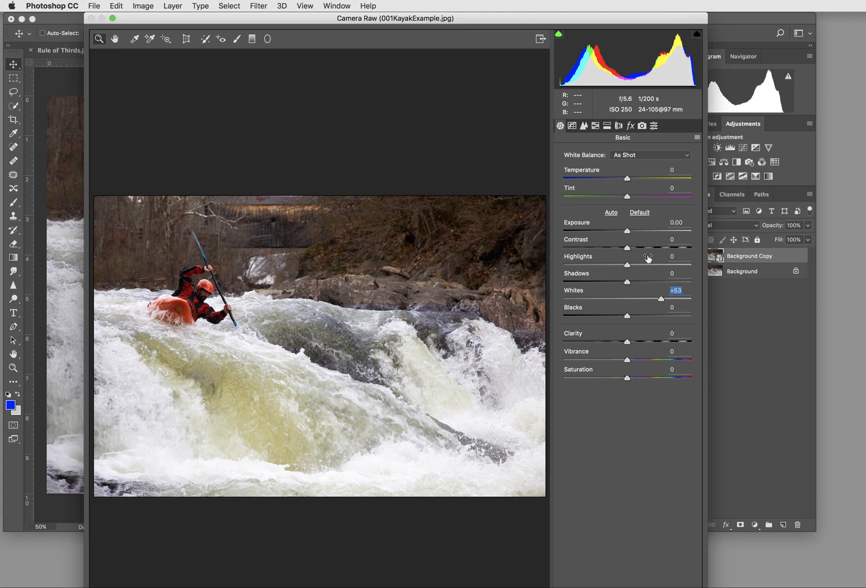
pyautogui.click(640, 212)
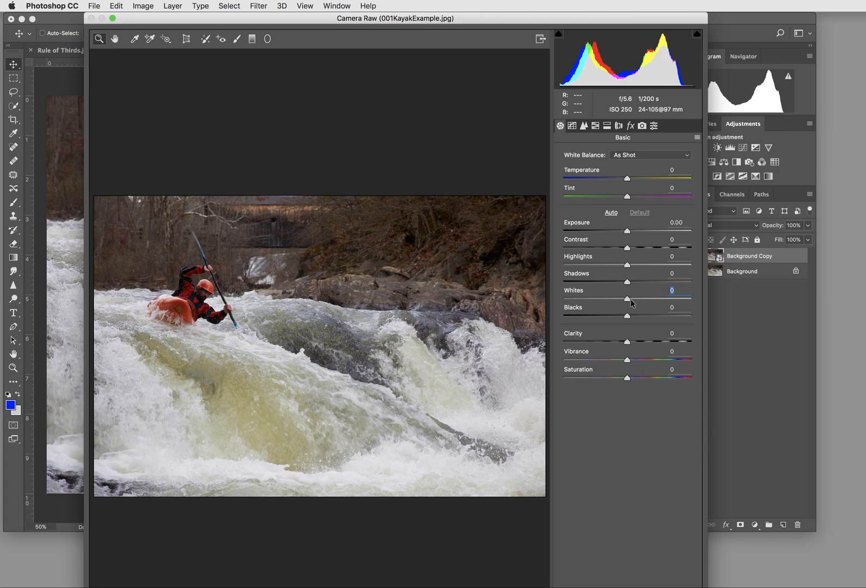
pyautogui.moveTo(628, 298); pyautogui.dragTo(647, 299)
pyautogui.click(639, 213)
# Try Blacks -21, and Blacks -49 with the shadow clipping preview, restoring the default tones after each trial
pyautogui.moveTo(627, 319)
pyautogui.mouseDown()
pyautogui.moveTo(637, 319)
pyautogui.moveTo(613, 319)
pyautogui.mouseUp()
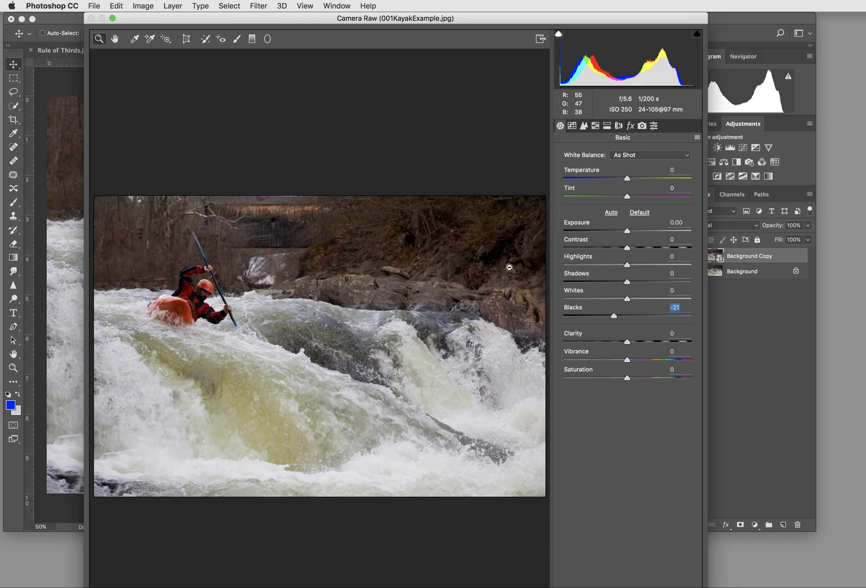
pyautogui.click(639, 212)
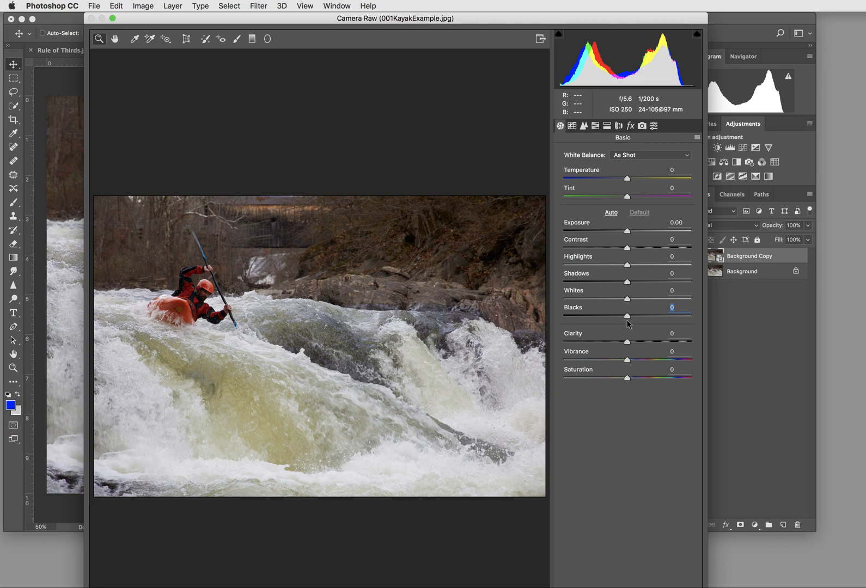
pyautogui.moveTo(627, 316); pyautogui.dragTo(600, 318)
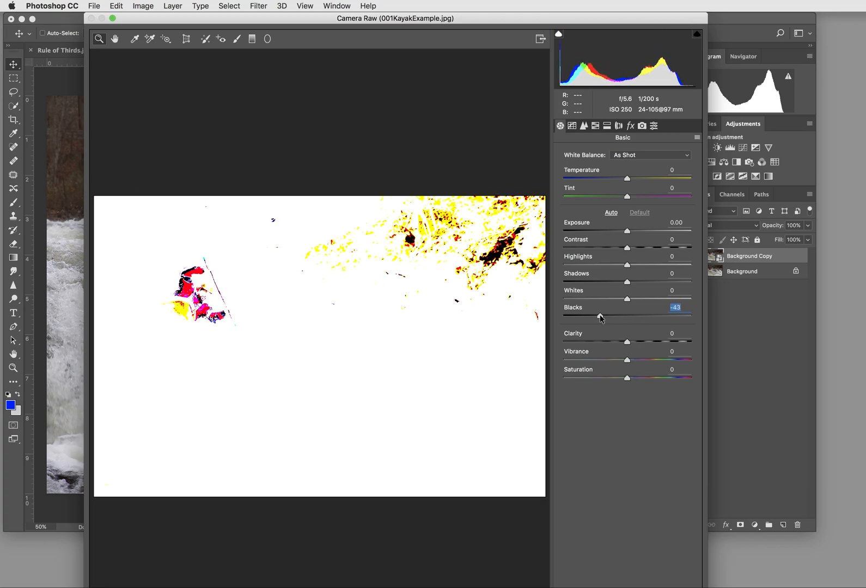
pyautogui.moveTo(598, 314)
pyautogui.mouseDown()
pyautogui.moveTo(587, 315)
pyautogui.moveTo(596, 316)
pyautogui.mouseUp()
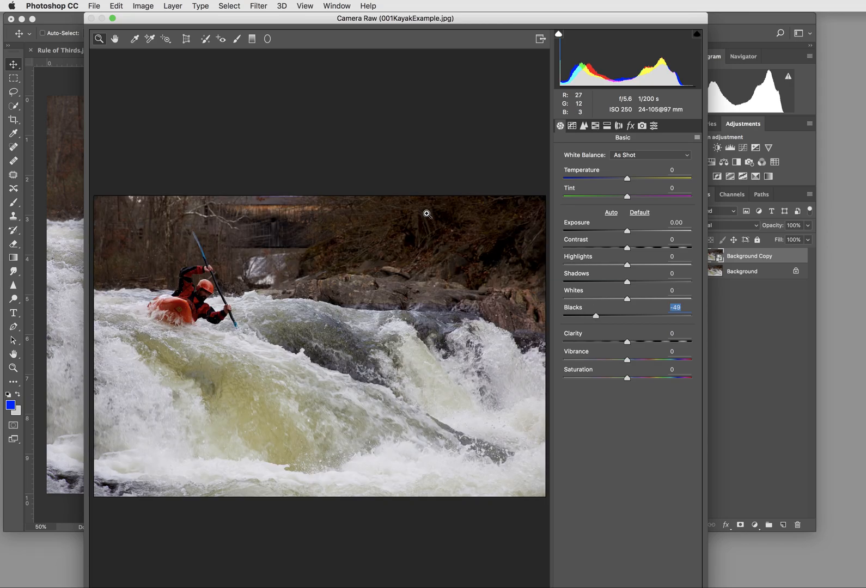
pyautogui.click(640, 213)
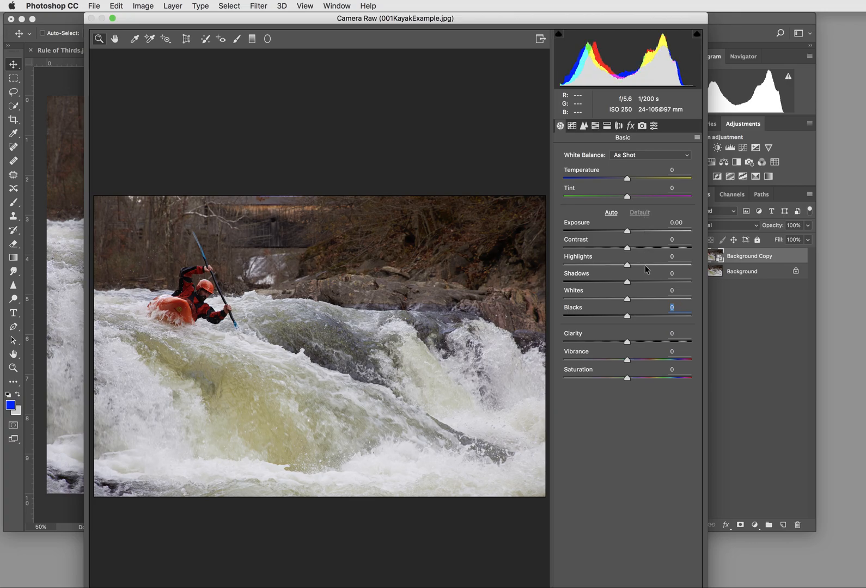
# Set Exposure +0.10, Highlights +4, Shadows +22, Whites +4 and Blacks -8, and cool the white balance to Temperature -7
pyautogui.moveTo(627, 281); pyautogui.dragTo(628, 233)
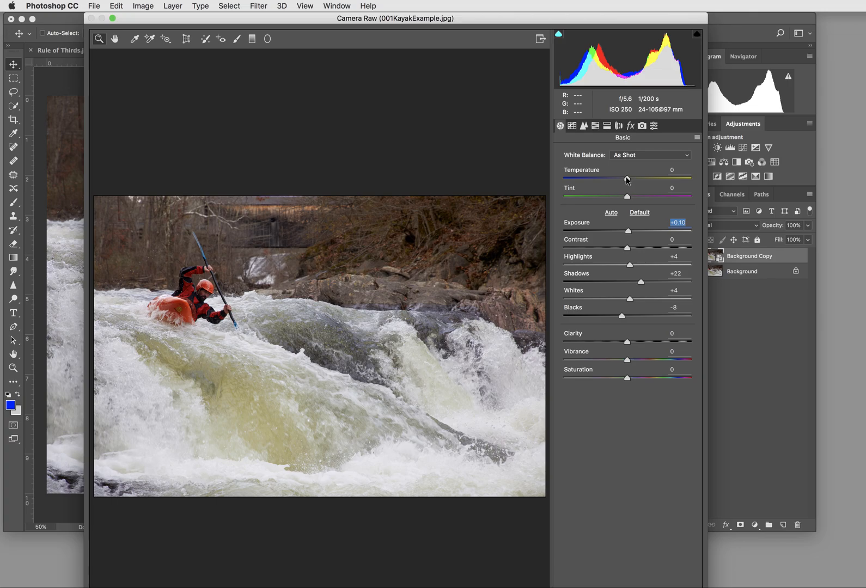
pyautogui.moveTo(627, 180)
pyautogui.mouseDown()
pyautogui.moveTo(595, 180)
pyautogui.moveTo(659, 176)
pyautogui.moveTo(628, 178)
pyautogui.mouseUp()
pyautogui.click(643, 156)
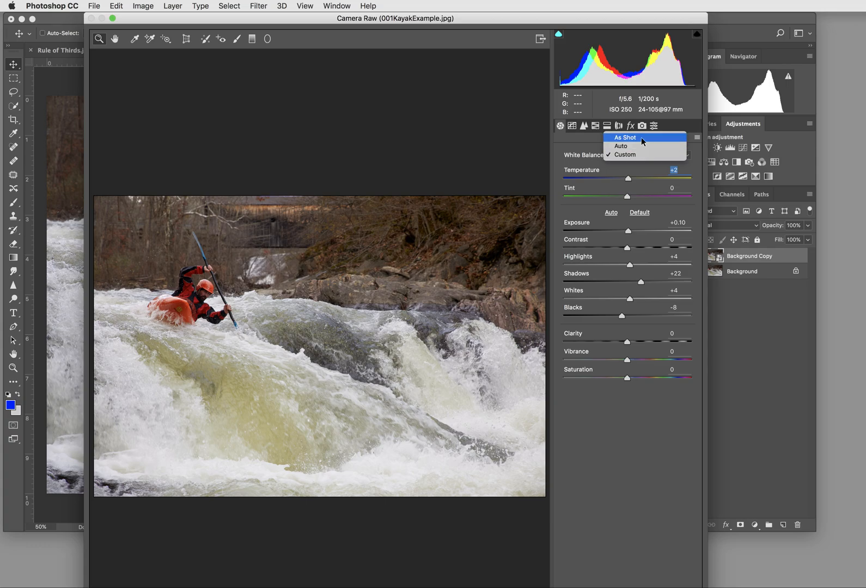
pyautogui.click(641, 137)
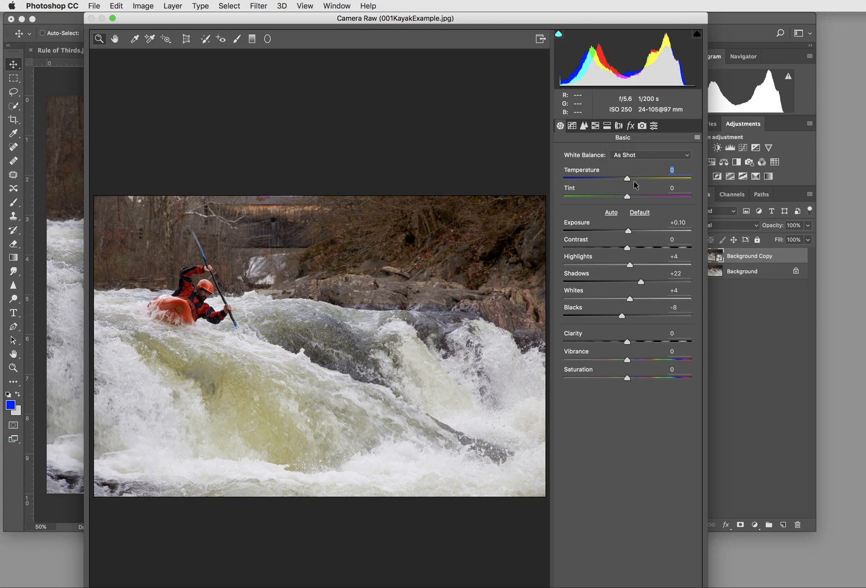
pyautogui.moveTo(626, 179); pyautogui.dragTo(624, 184)
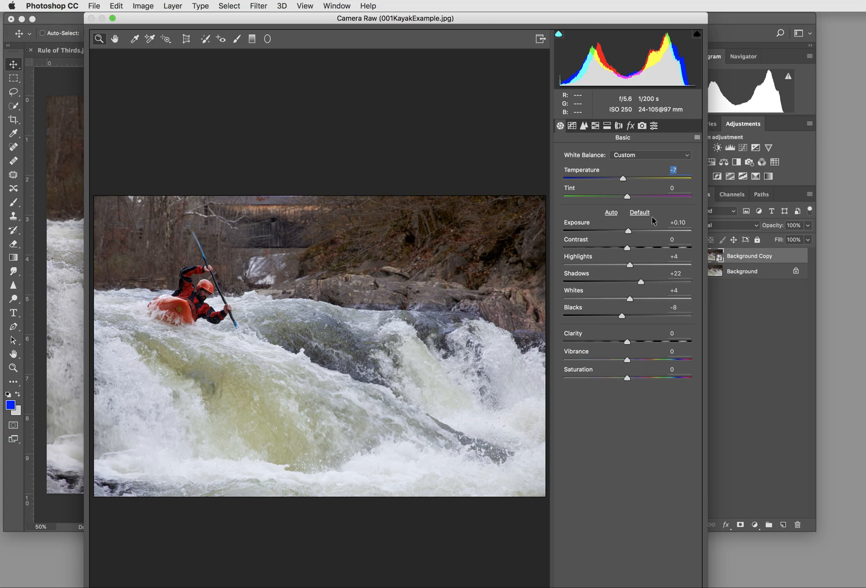
# Adjust the parametric tone curve for more contrast, raising its highlights and slightly lowering its darks and shadows
pyautogui.click(583, 125)
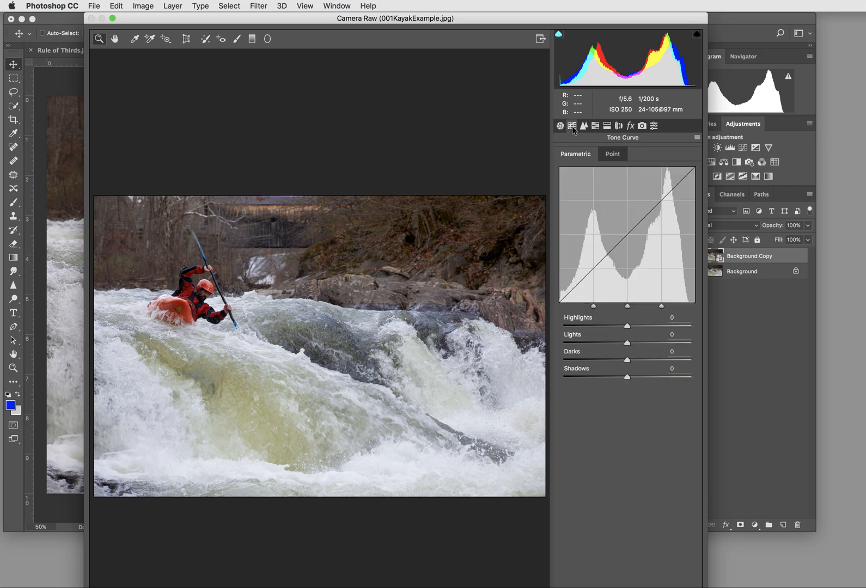
pyautogui.click(583, 126)
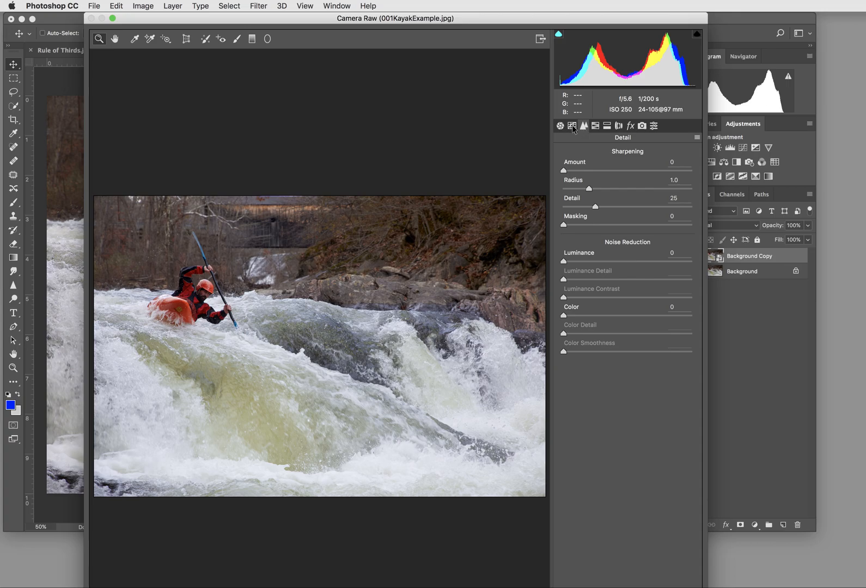
pyautogui.click(573, 126)
pyautogui.moveTo(627, 325); pyautogui.dragTo(620, 377)
pyautogui.moveTo(647, 328); pyautogui.dragTo(624, 360)
# Return to the Basic settings, shorten the Camera Raw window and apply the filter to the Background Copy smart object
pyautogui.click(560, 126)
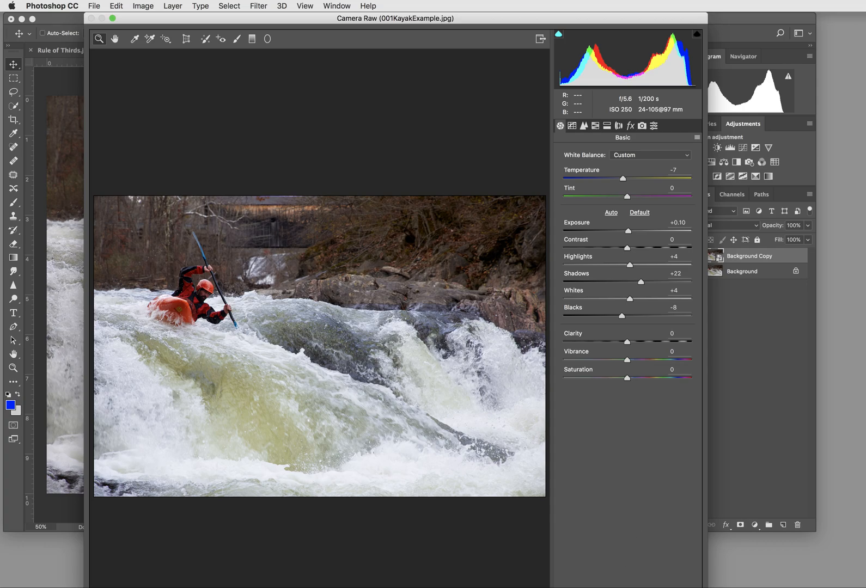
pyautogui.moveTo(601, 587); pyautogui.dragTo(601, 550)
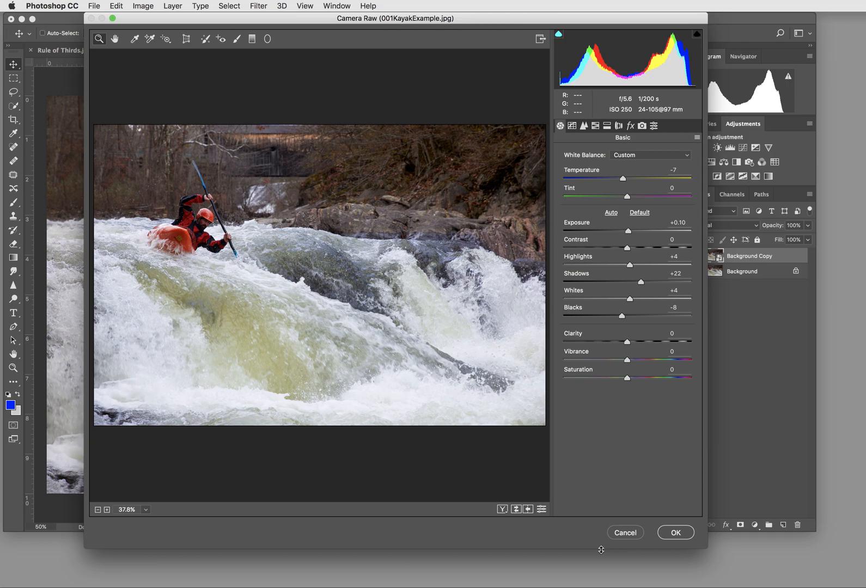
pyautogui.click(675, 532)
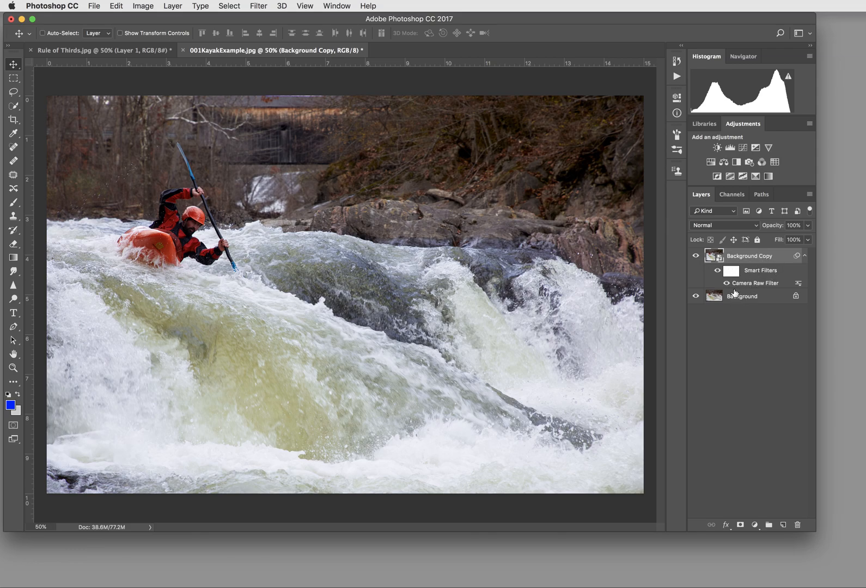
# Compare the photo with and without the Background Copy layer, and reopen its Camera Raw Filter settings for review without changing them
pyautogui.click(696, 256)
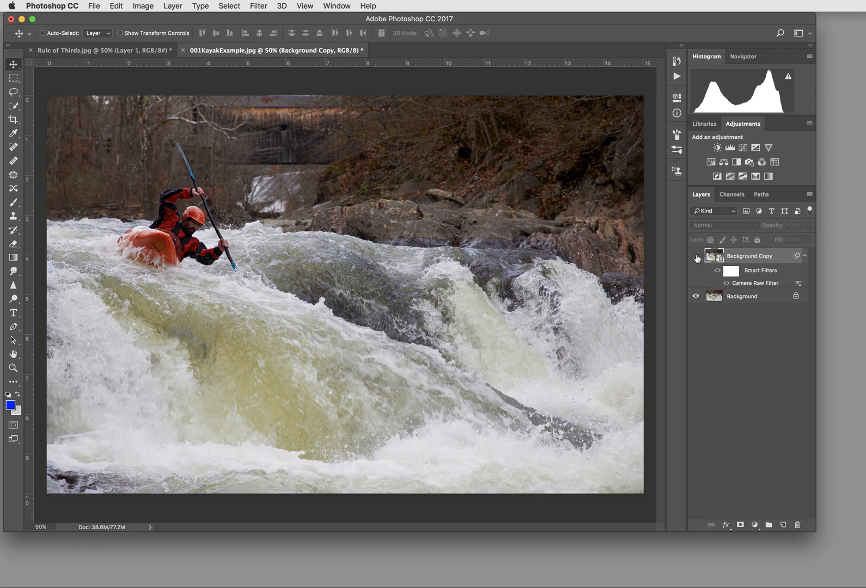
pyautogui.click(696, 256)
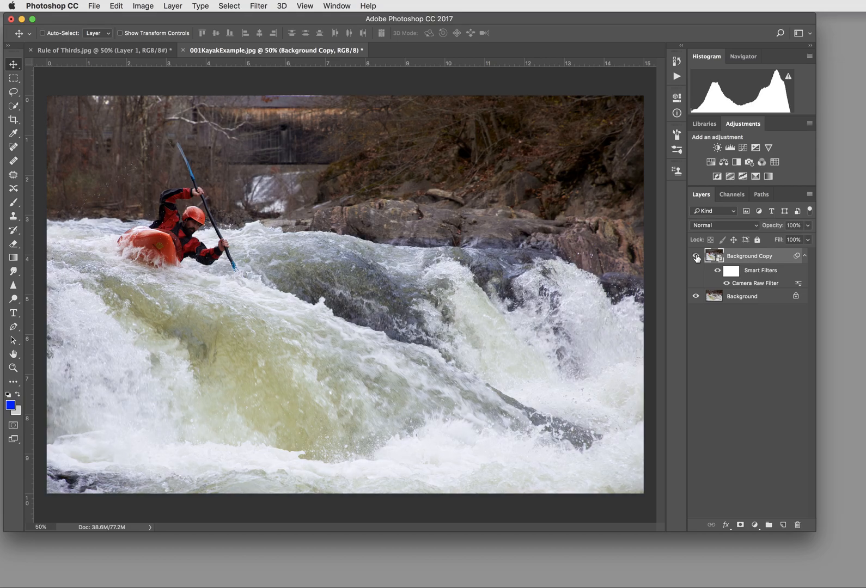
pyautogui.click(695, 256)
pyautogui.click(696, 255)
pyautogui.doubleClick(755, 284)
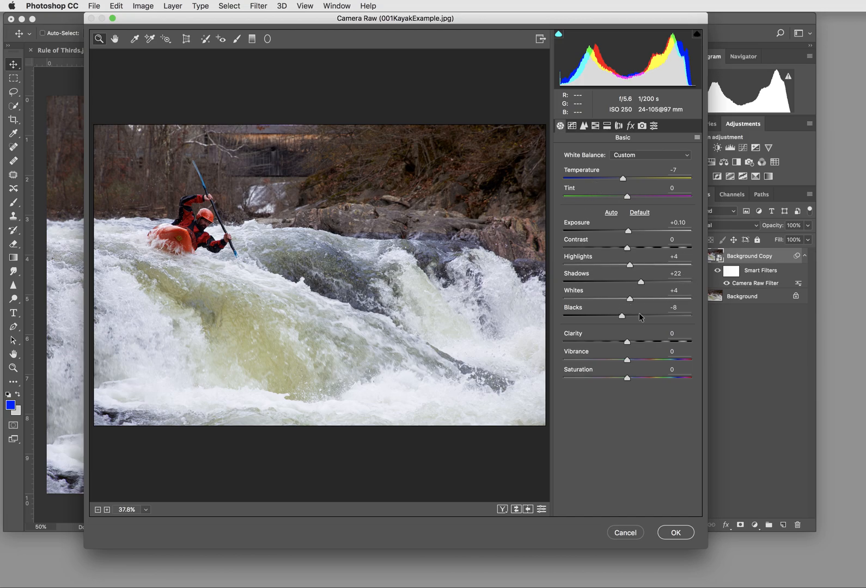
pyautogui.click(624, 533)
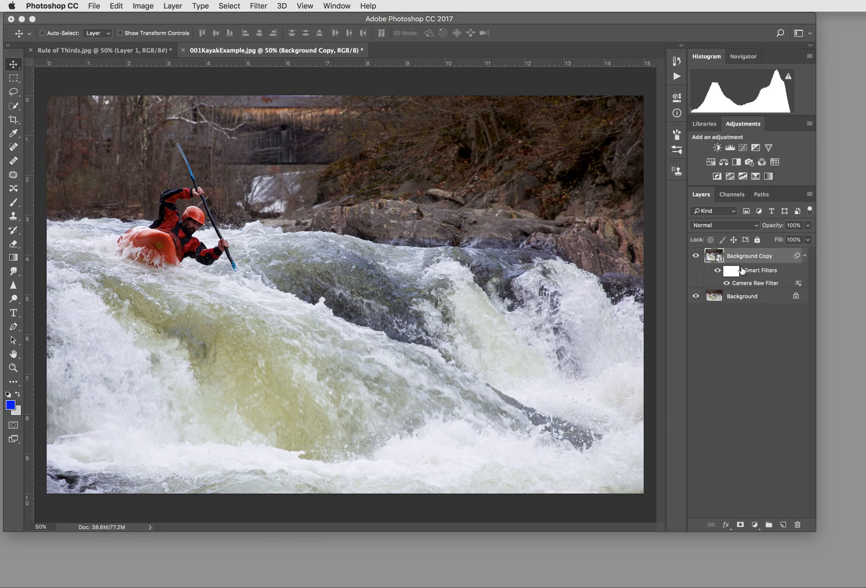